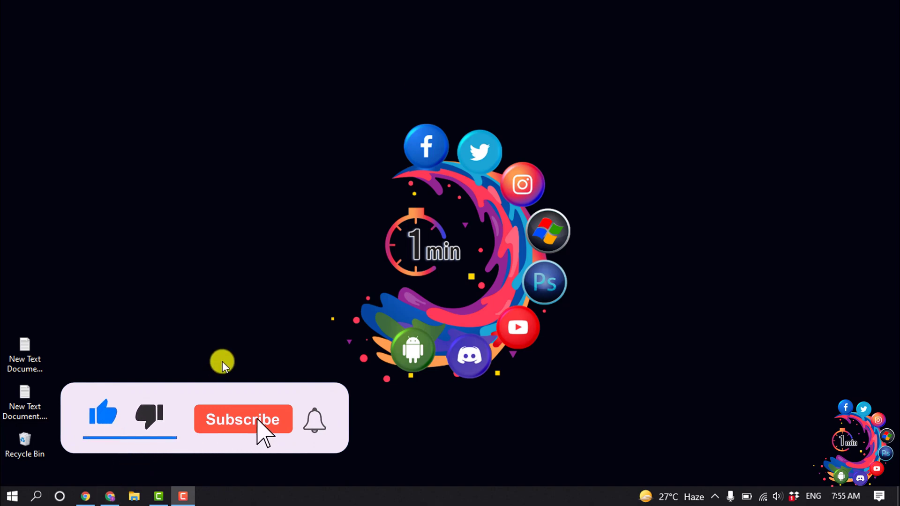
Step: Bring up the Wix article explaining sites must run on Wix servers, not external hosts
click(109, 497)
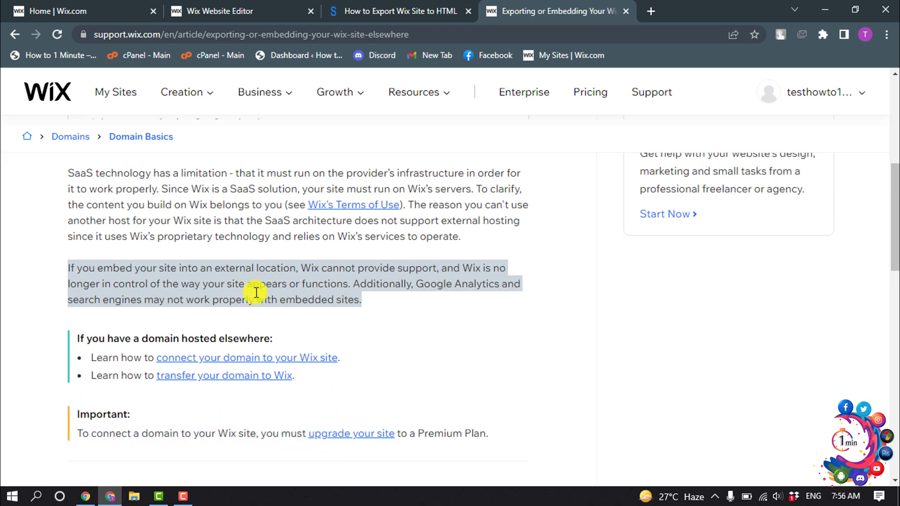